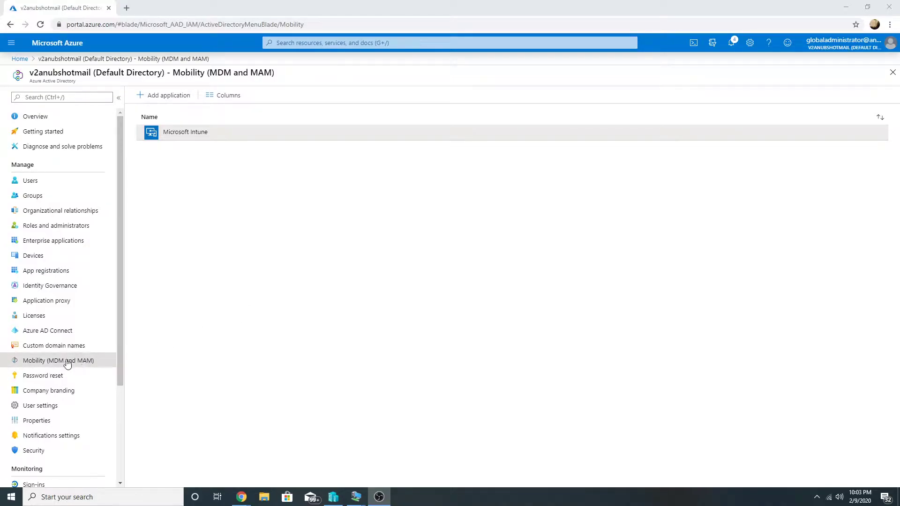
- Open Microsoft Intune's mobility configuration, which shows MDM scope Some for _intune Users and MAM None
click(189, 135)
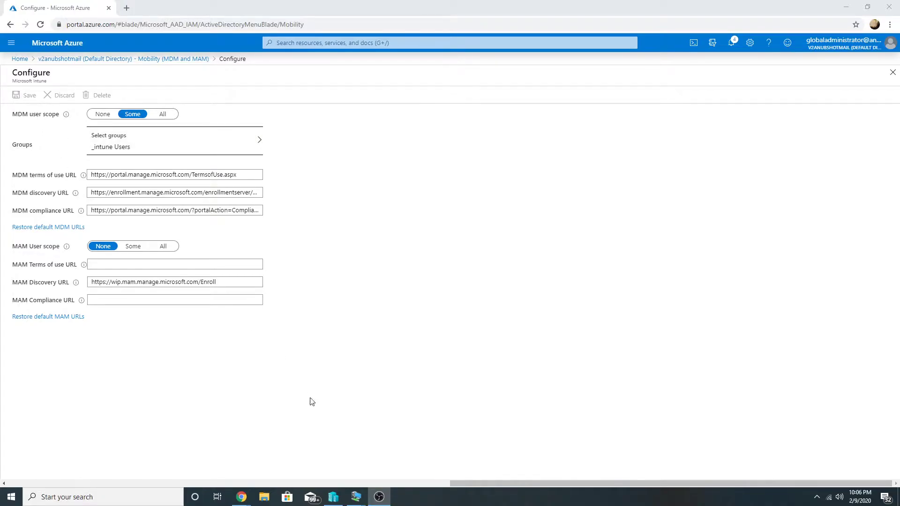
- Switch from the Intune Configure blade to the win10AADRegistered VM window
key(alt+Tab)
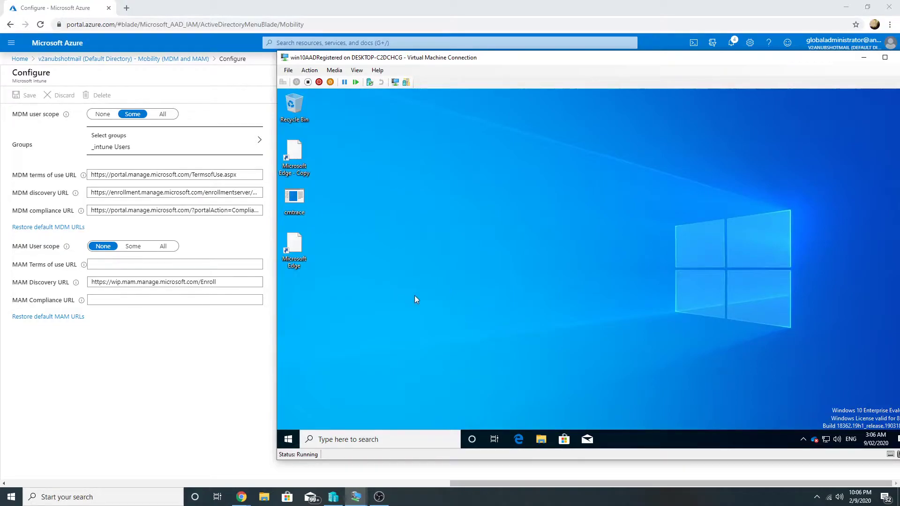
- Inside the VM, go to Settings > Accounts > Access work or school
click(289, 445)
click(59, 194)
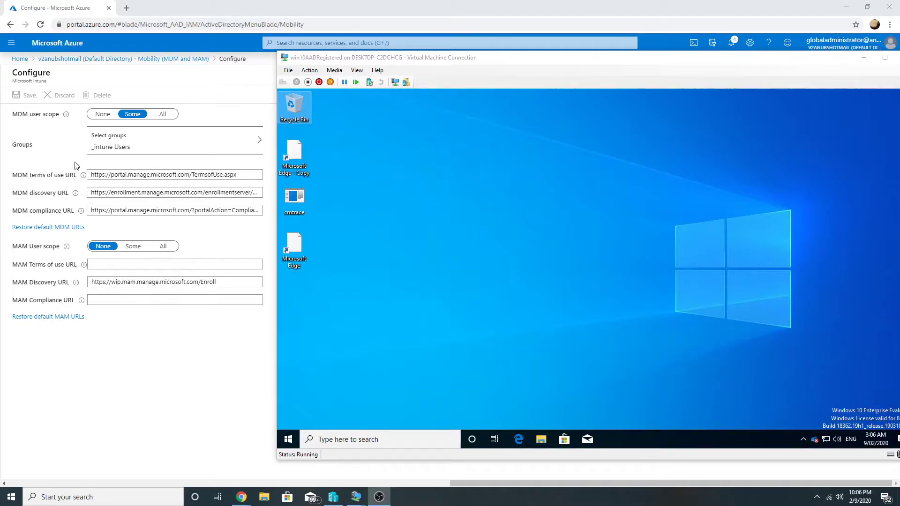
click(288, 439)
click(289, 407)
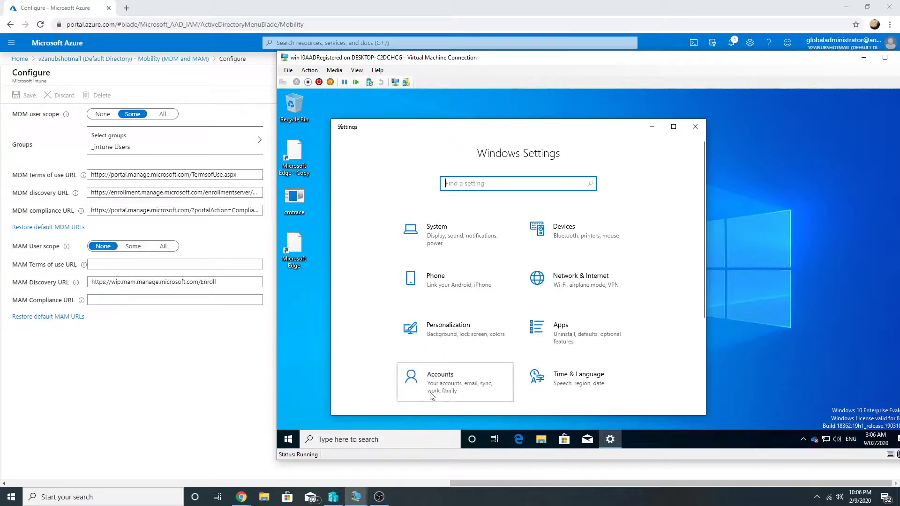
click(429, 392)
click(403, 293)
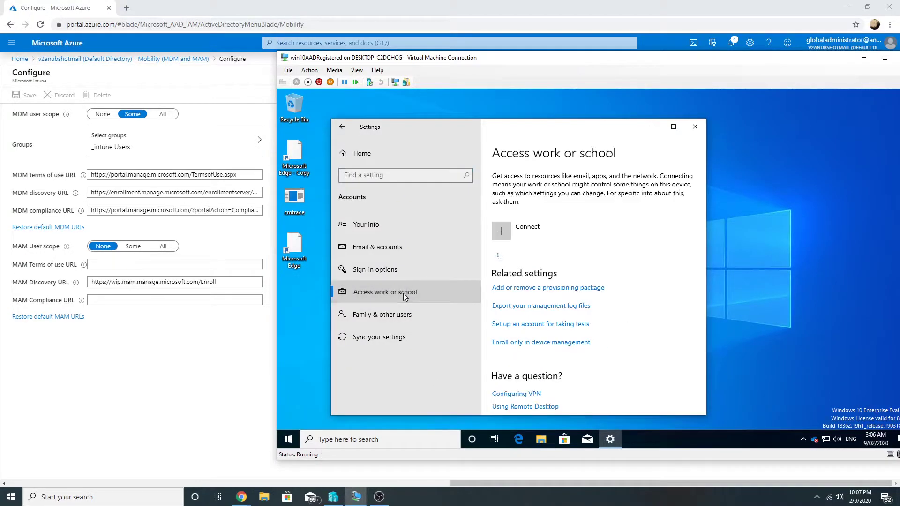
- Connect the work account with its e-mail and password, then close the confirmation
click(504, 239)
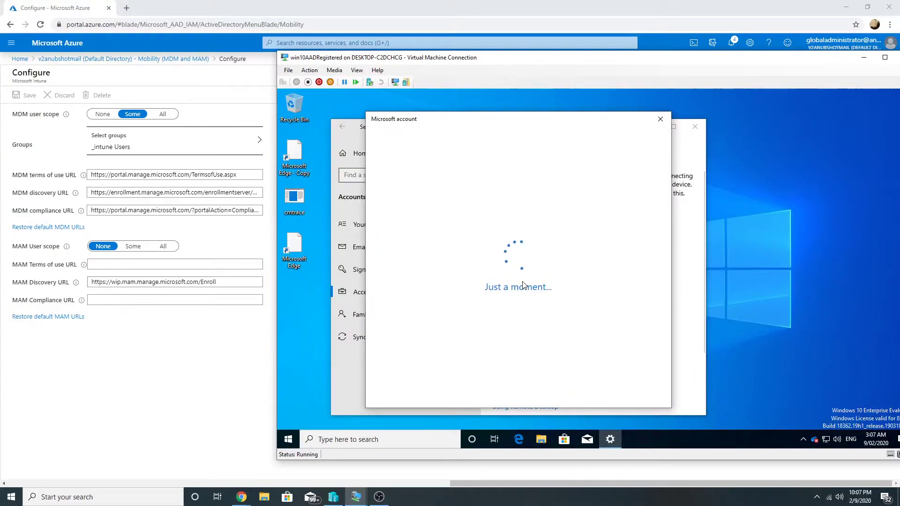
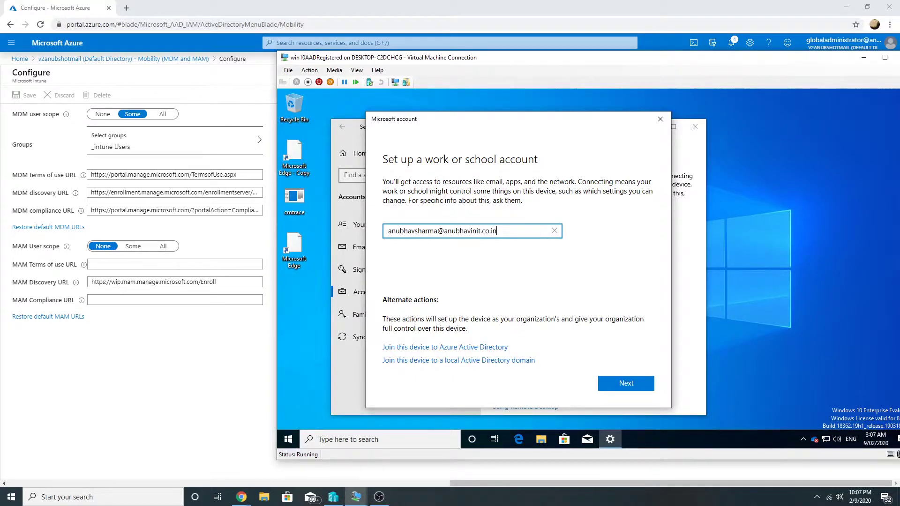
key(Return)
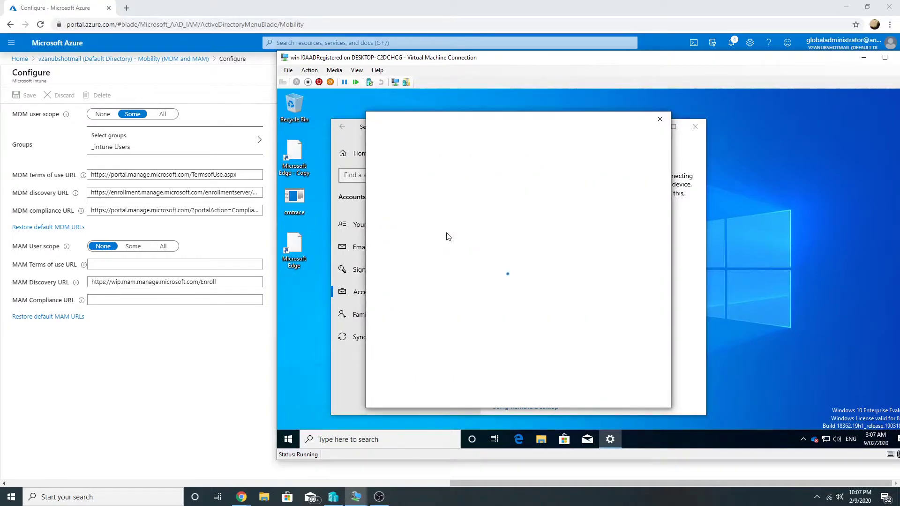
text(•••••••••••)
key(Return)
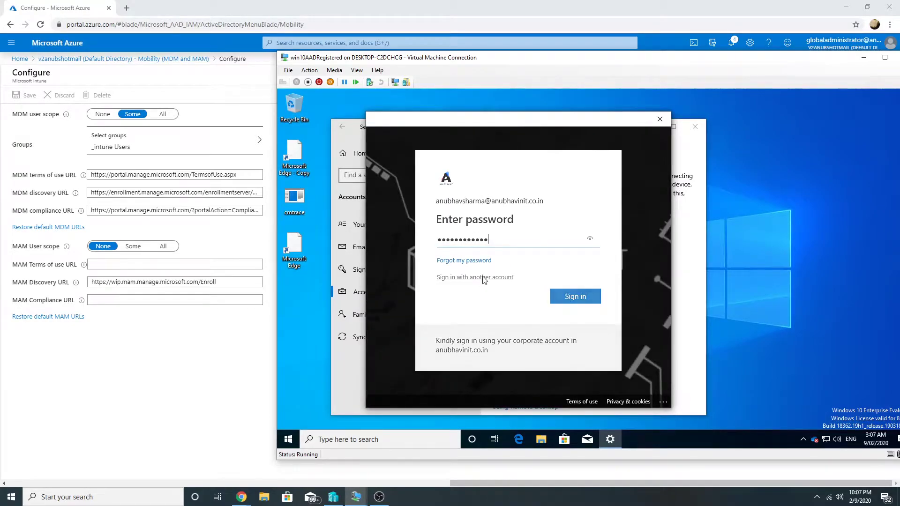
text(•••••••••••)
key(Return)
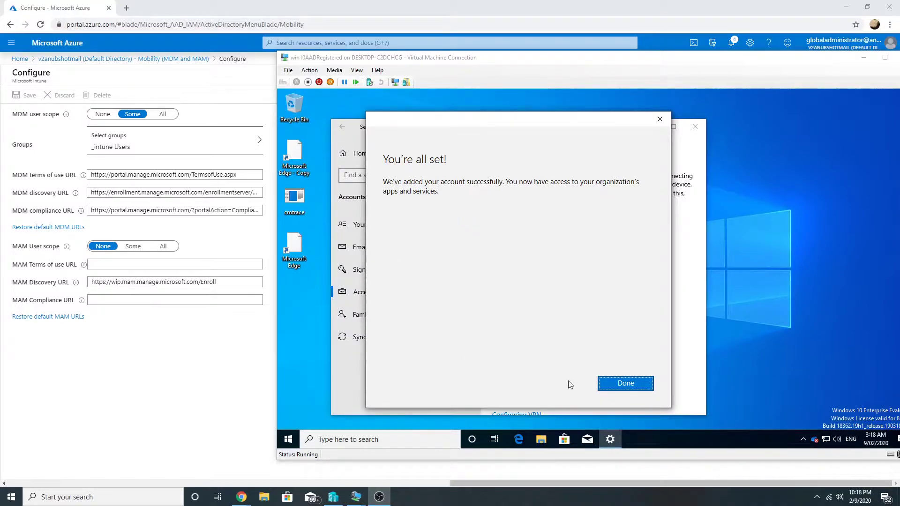
click(623, 383)
- Search Azure AD devices for 'win10' to verify WIN10AADREG is registered, then return Home
click(20, 59)
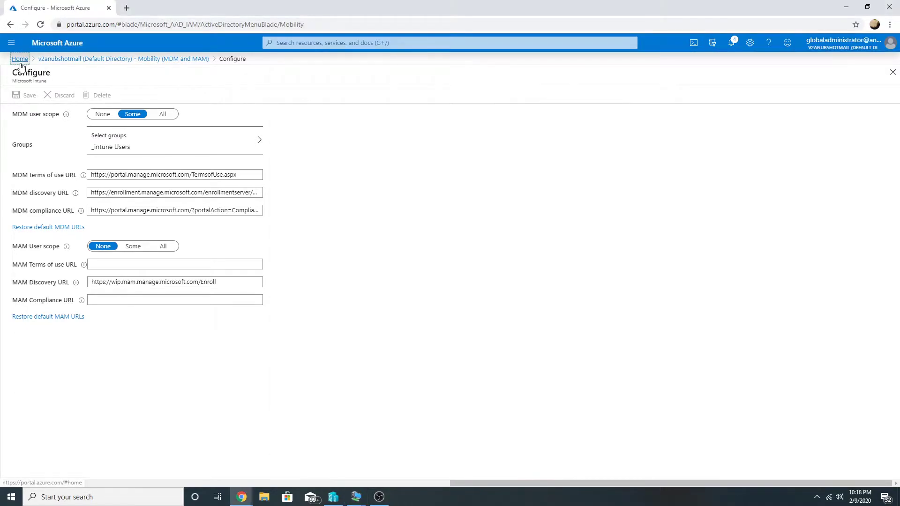
click(279, 117)
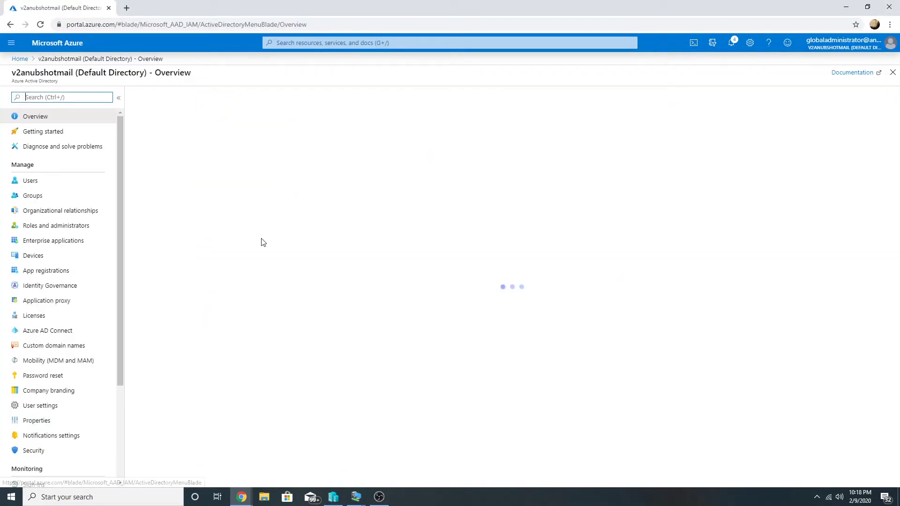
click(45, 255)
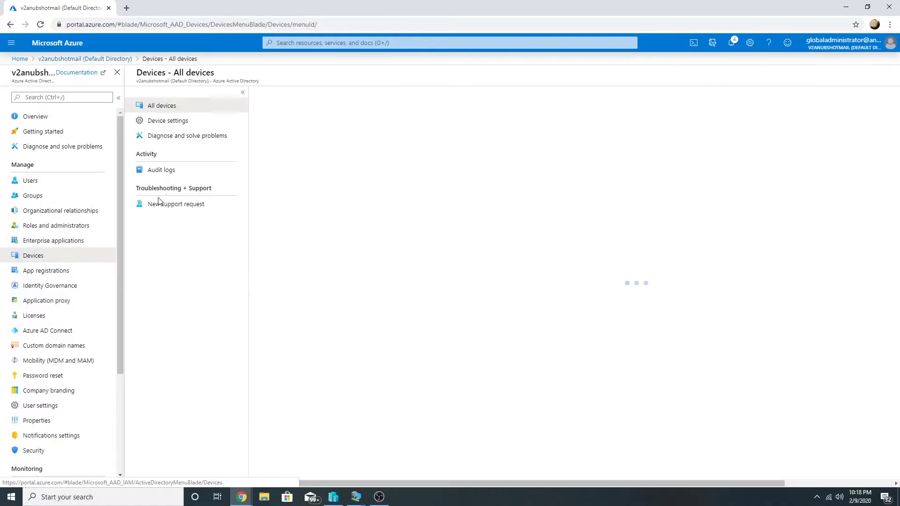
text(win10)
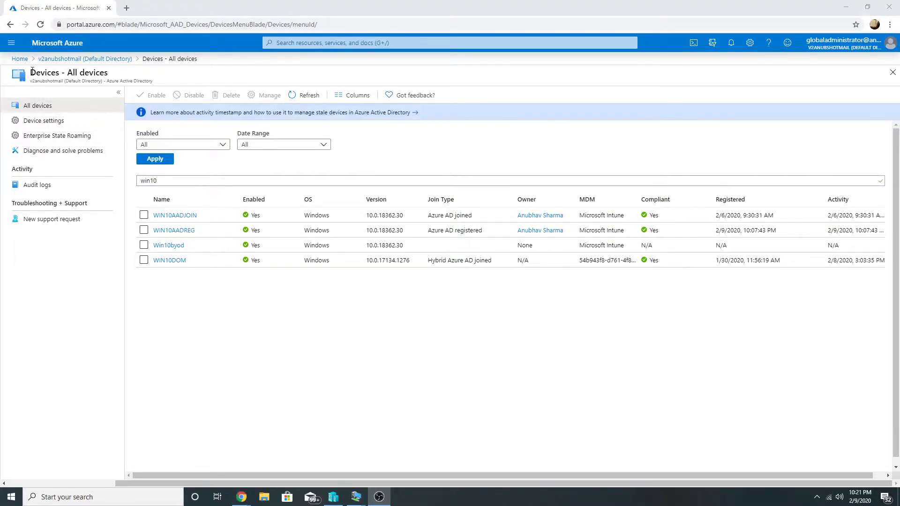
click(20, 59)
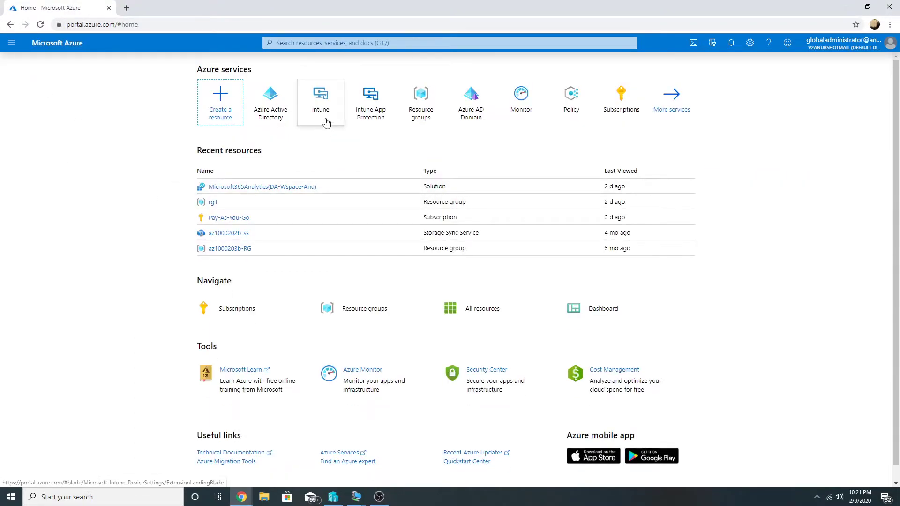
- In Mobility > Microsoft Intune, set MAM scope to _intune Users and MDM scope to None, then save
click(296, 123)
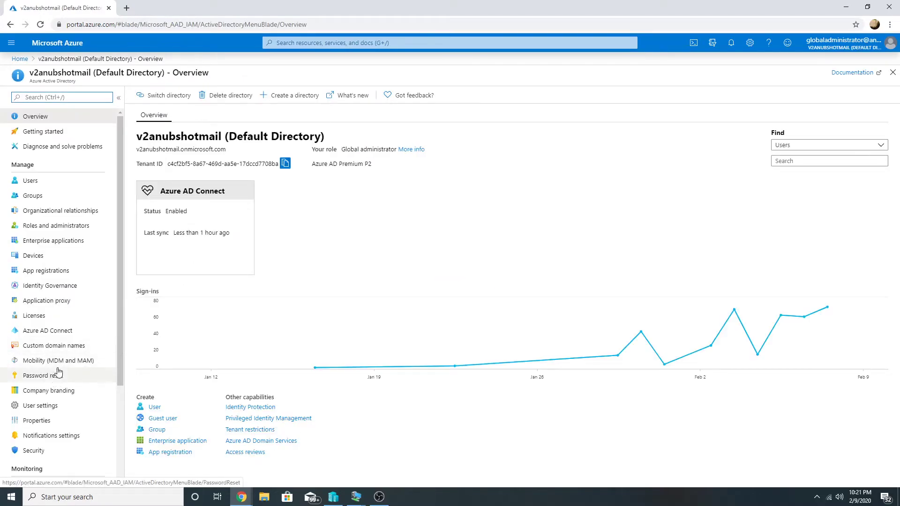
click(57, 365)
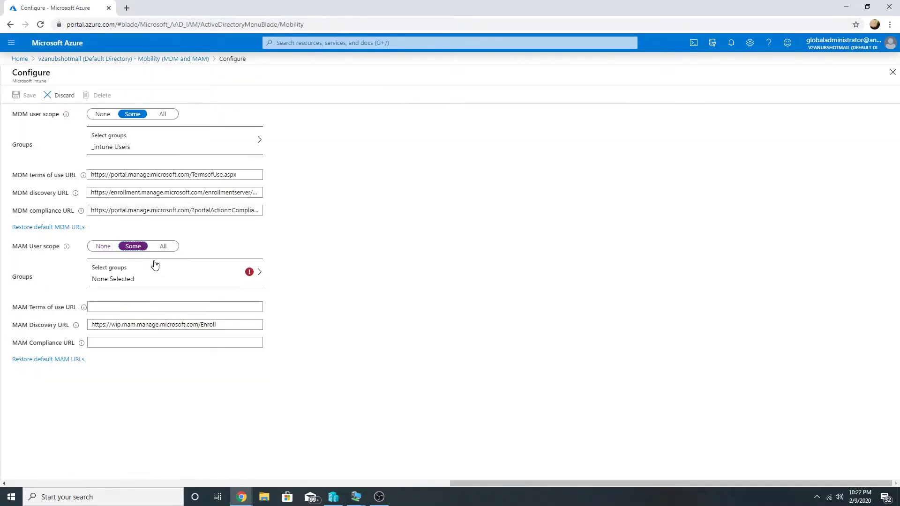
click(161, 276)
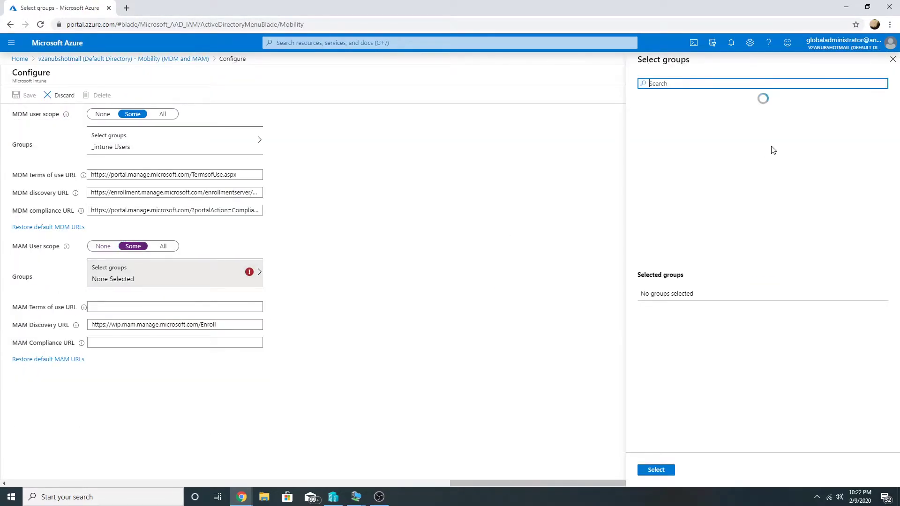
text(_intun)
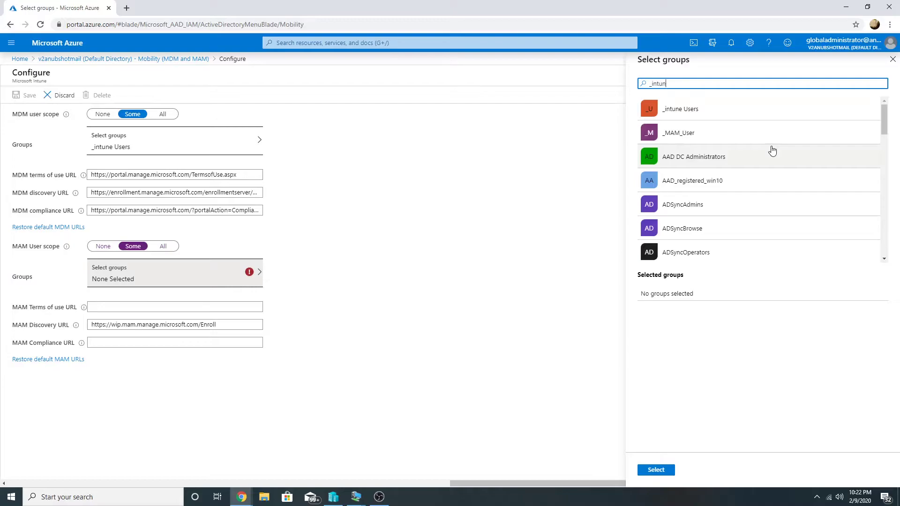
click(703, 110)
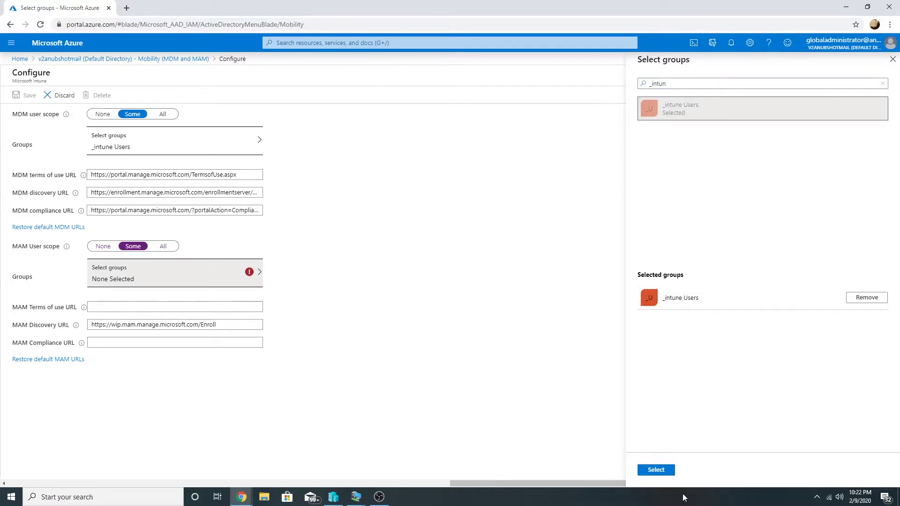
click(656, 470)
click(103, 115)
click(26, 96)
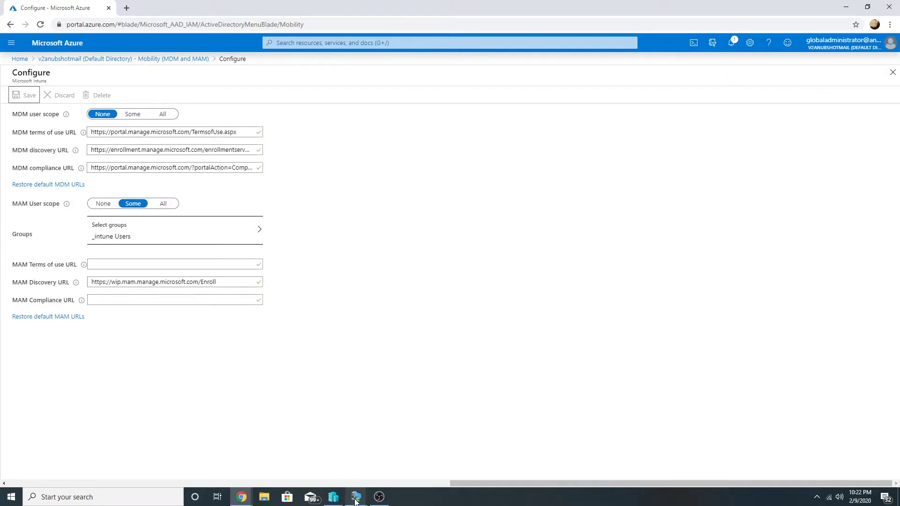
- In the Win10Personal VM, open Settings > Accounts > Access work or school
mouse_move(355, 497)
click(329, 472)
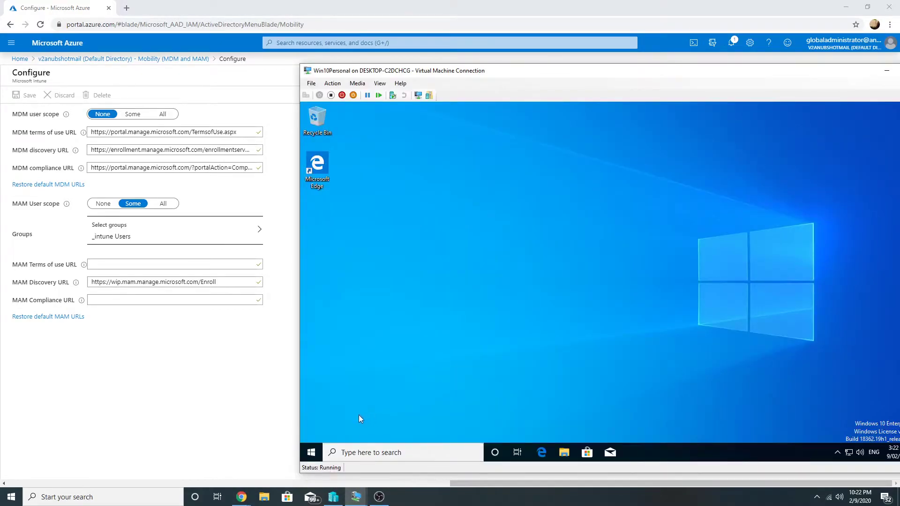
click(312, 452)
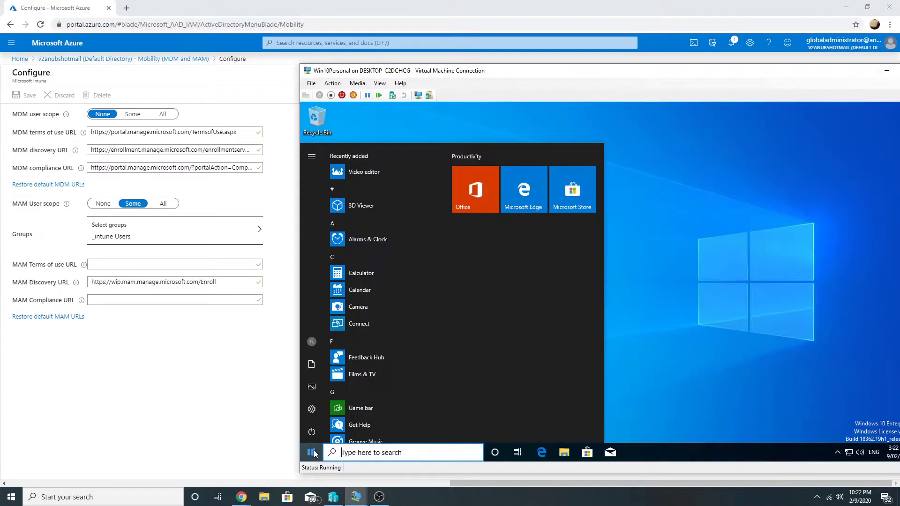
click(316, 413)
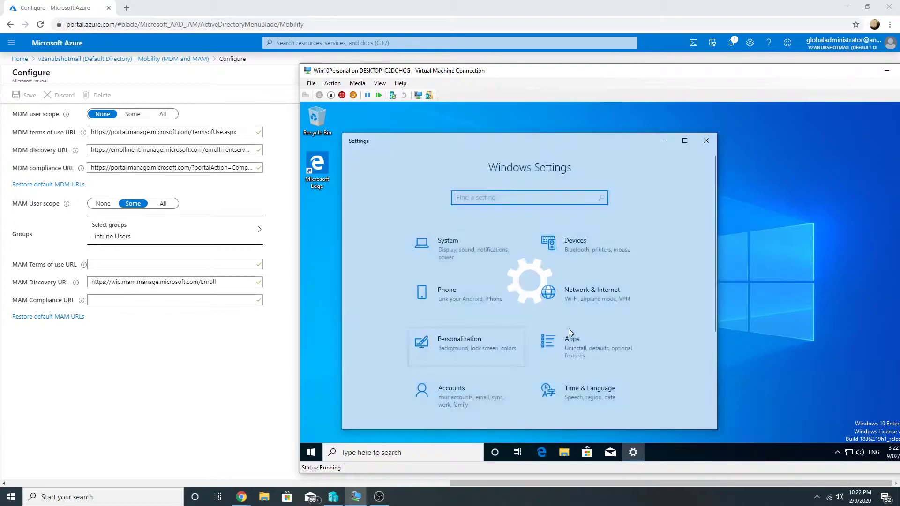
scroll(504, 380, down, 2)
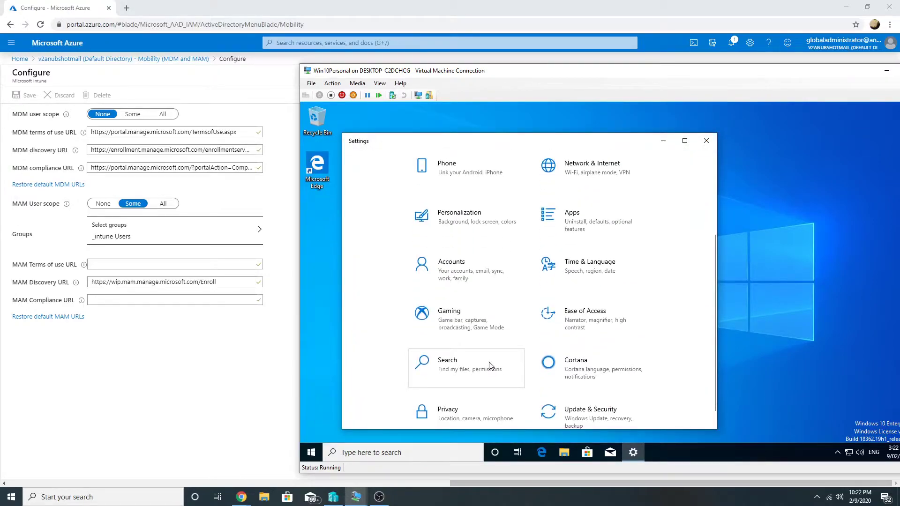
click(479, 281)
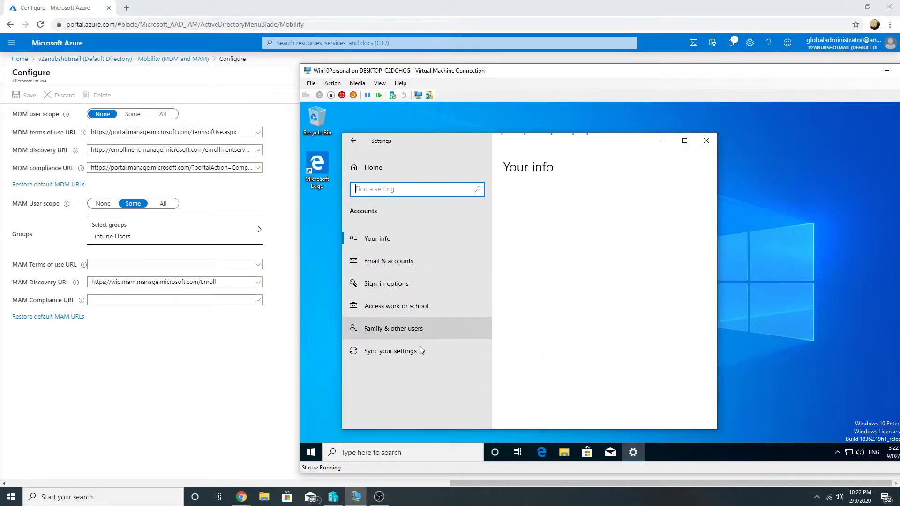
click(413, 311)
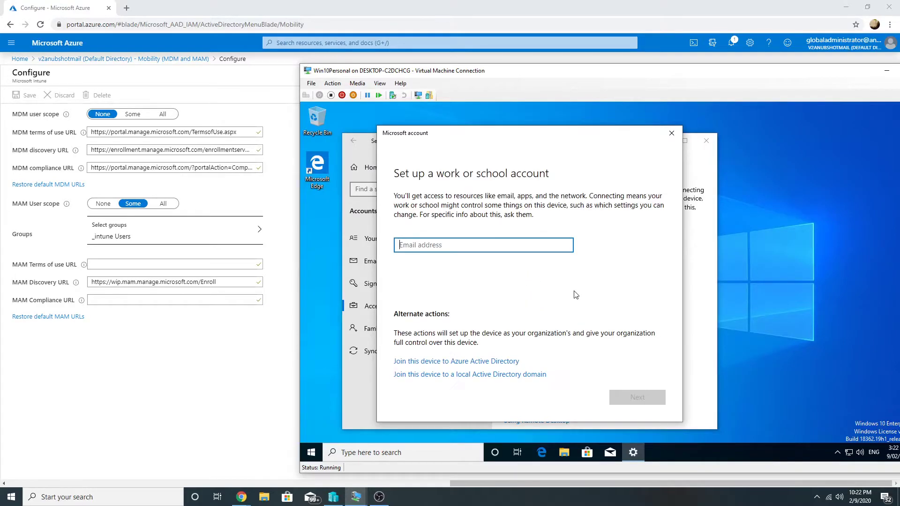
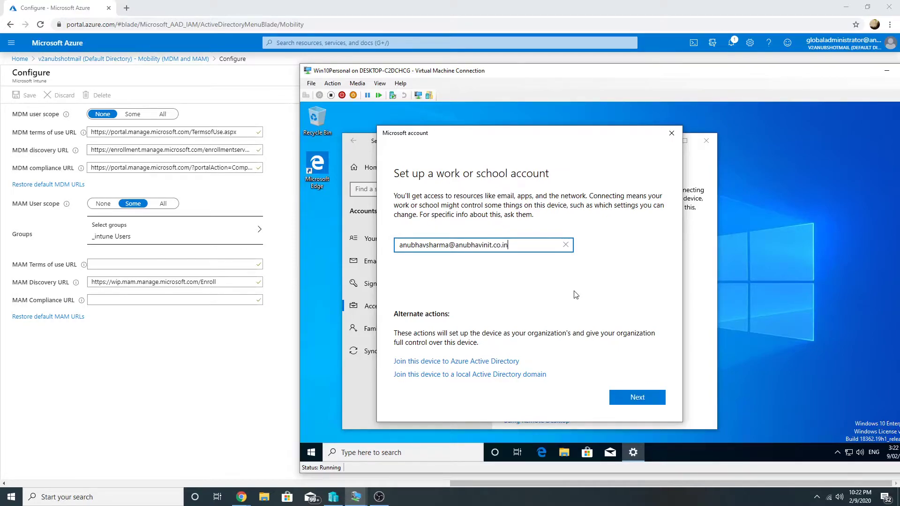
- Sign in with the work account's e-mail and password, then dismiss the completion message
click(629, 398)
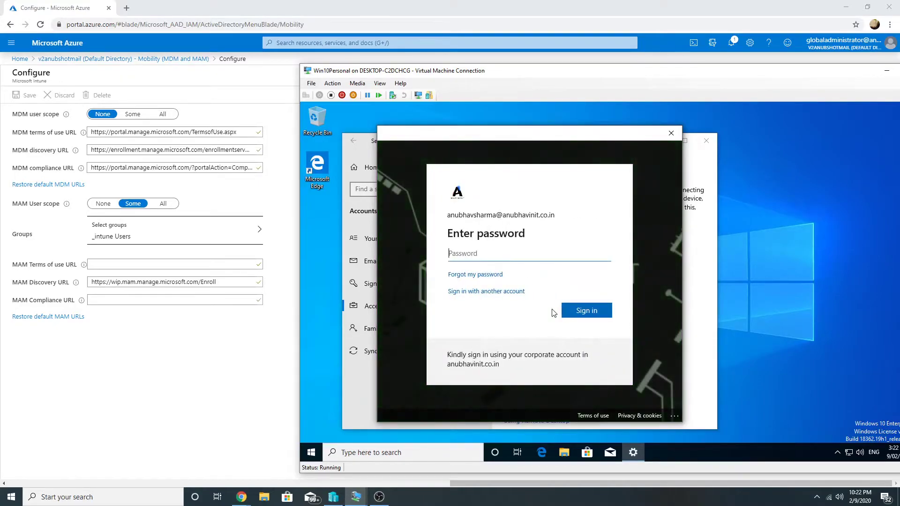
text(•)
click(584, 312)
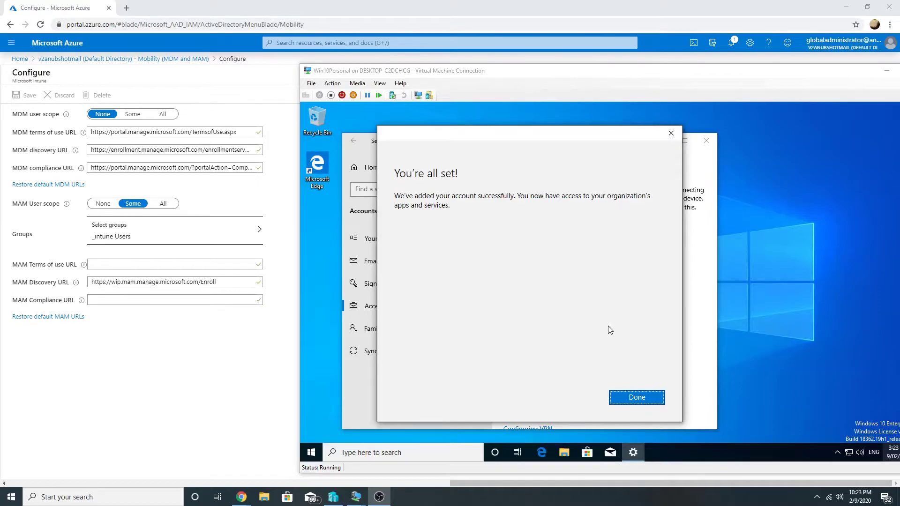
click(623, 400)
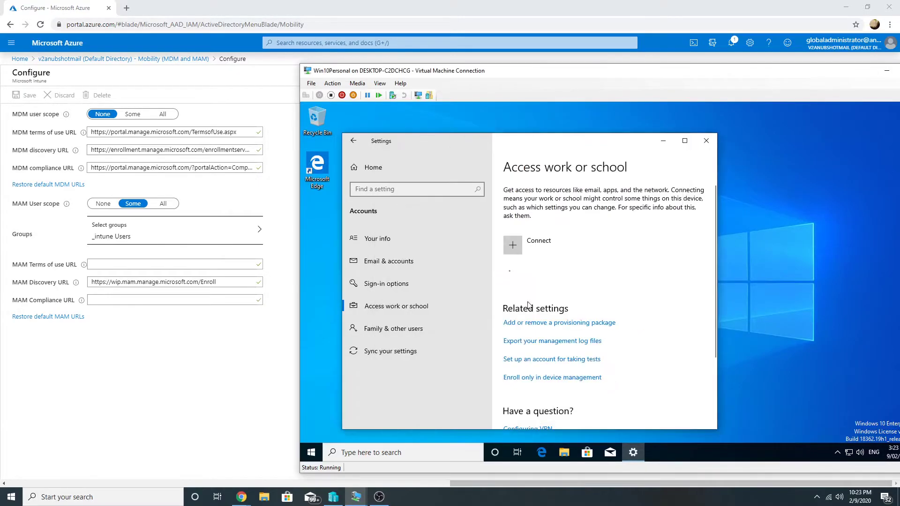
- Filter the Azure AD device list by 'win10' to find the newly registered win10Personal
click(20, 59)
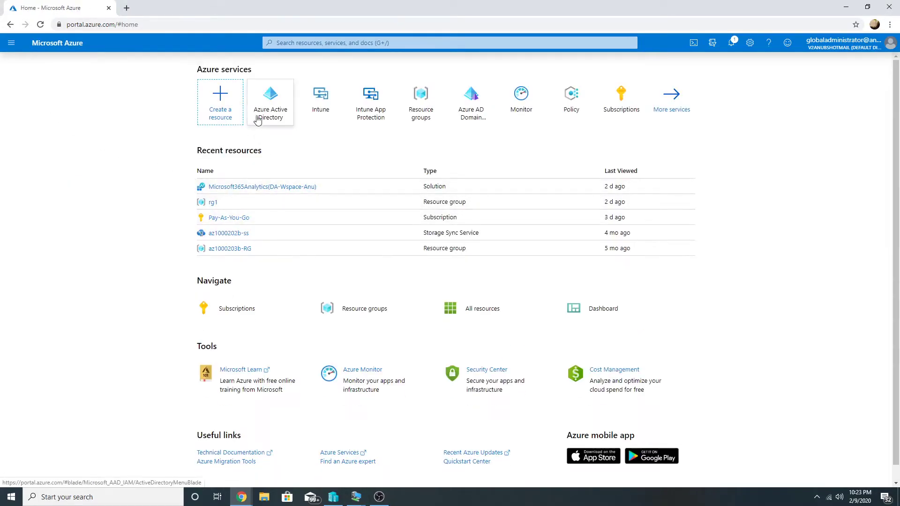
click(261, 118)
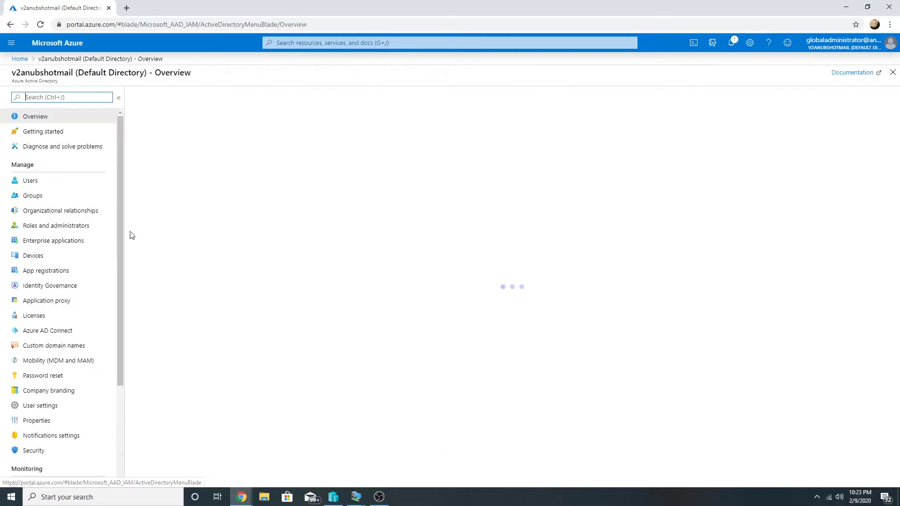
click(59, 255)
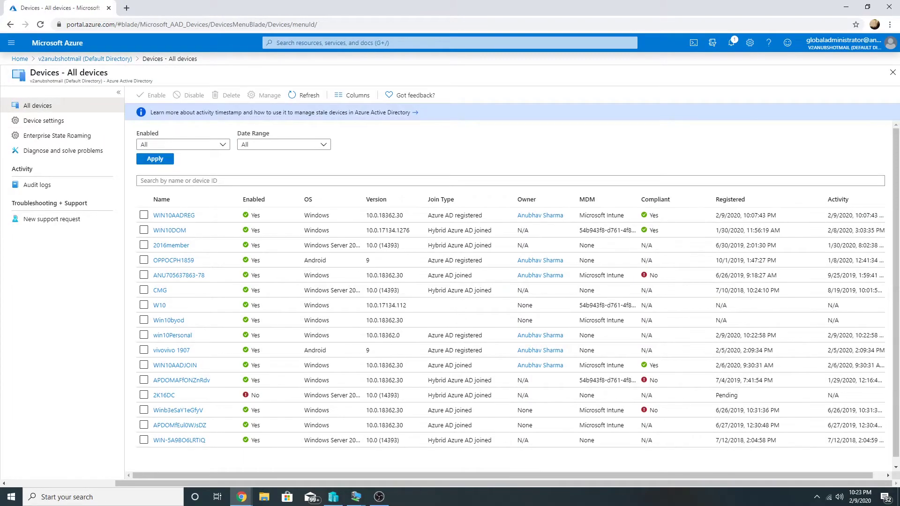
text(win10)
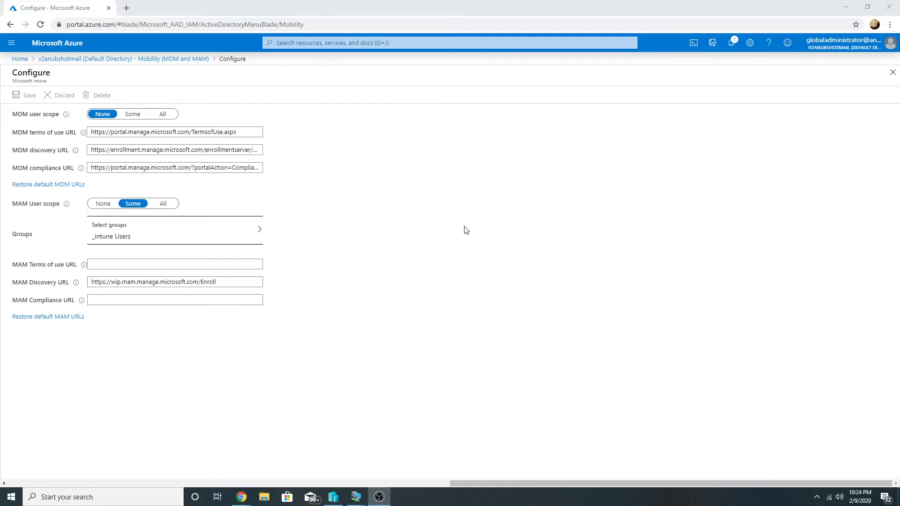
- Set MDM user scope to Some with the _intune Users group and save with Ctrl+S
click(133, 113)
click(161, 146)
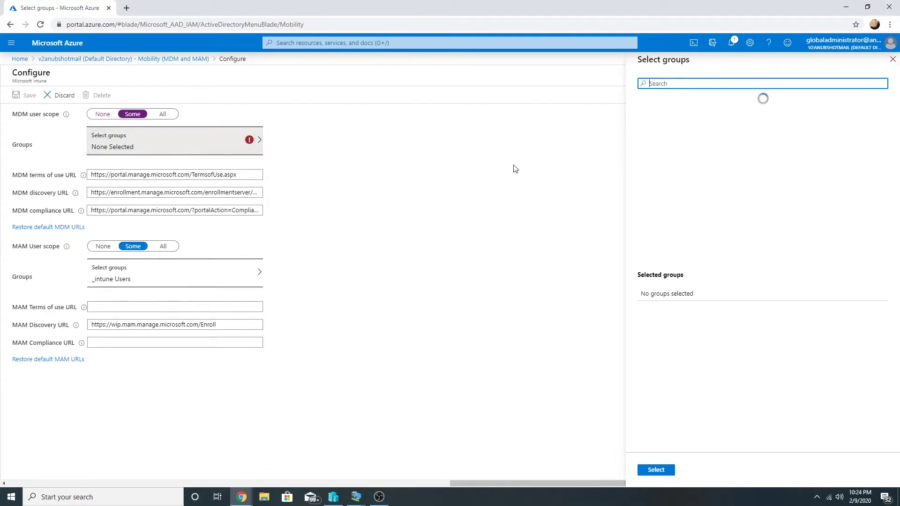
text(_in)
click(728, 113)
click(670, 470)
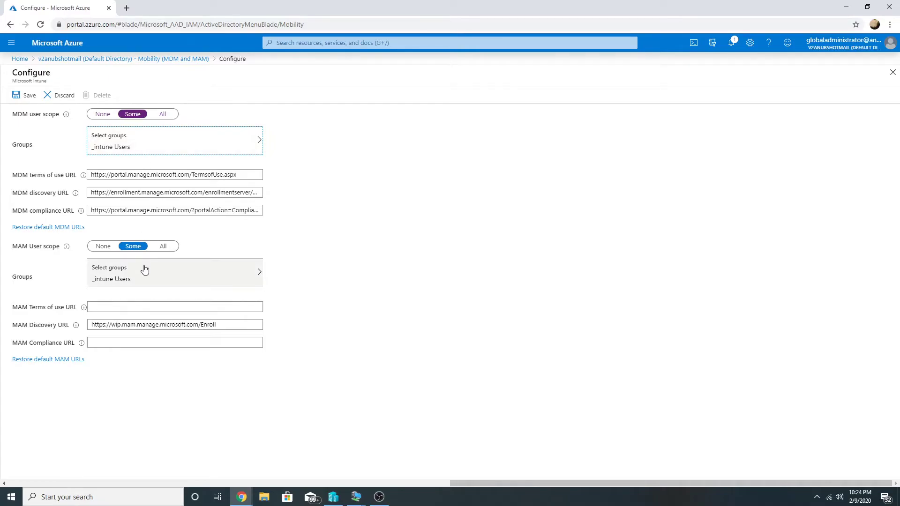
key(ctrl+s)
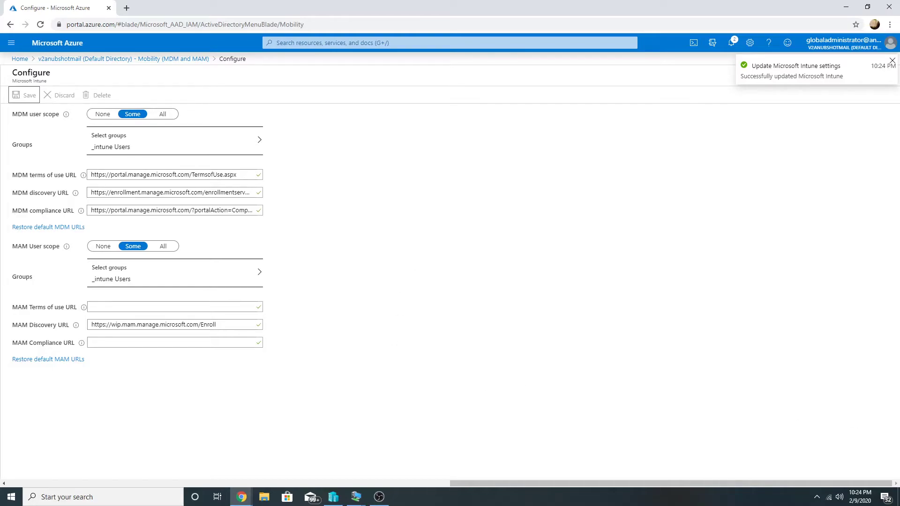
- Back in the Azure portal, filter Azure AD devices by 'win10'
mouse_move(242, 495)
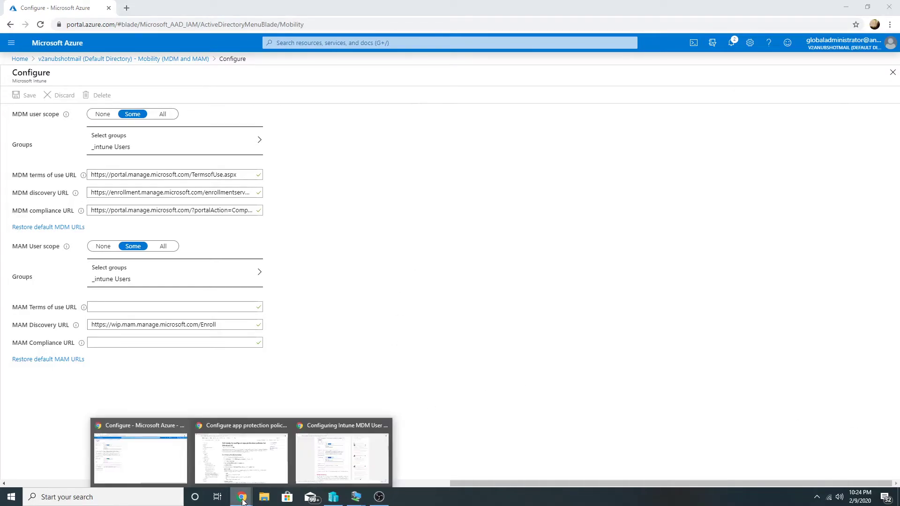
click(164, 473)
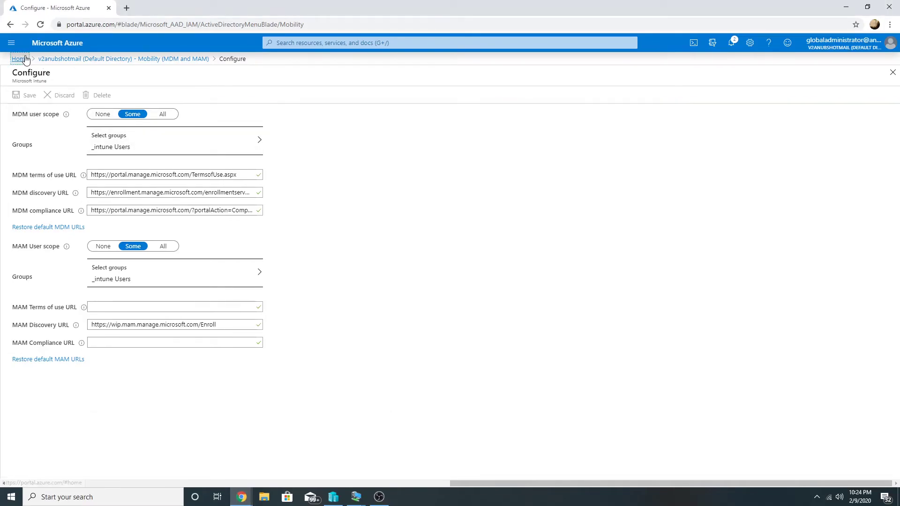
click(20, 59)
click(270, 109)
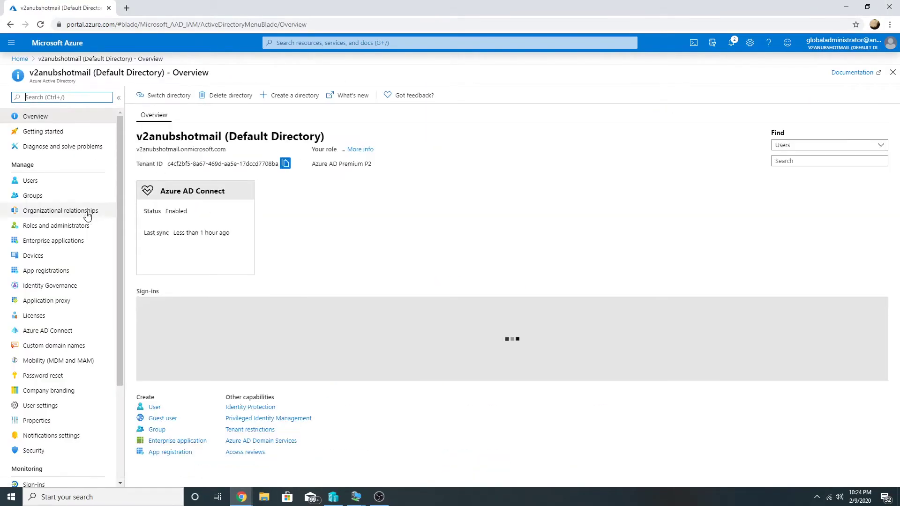
click(60, 256)
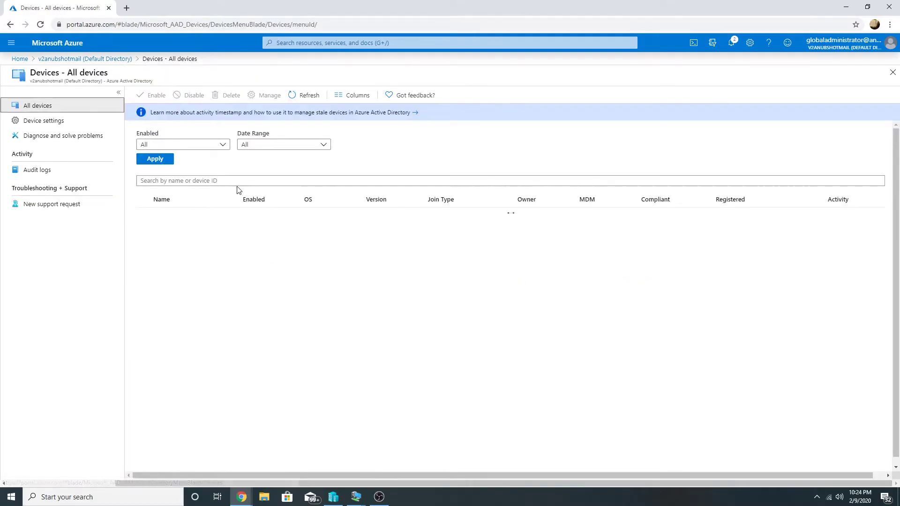
click(211, 180)
text(win10)
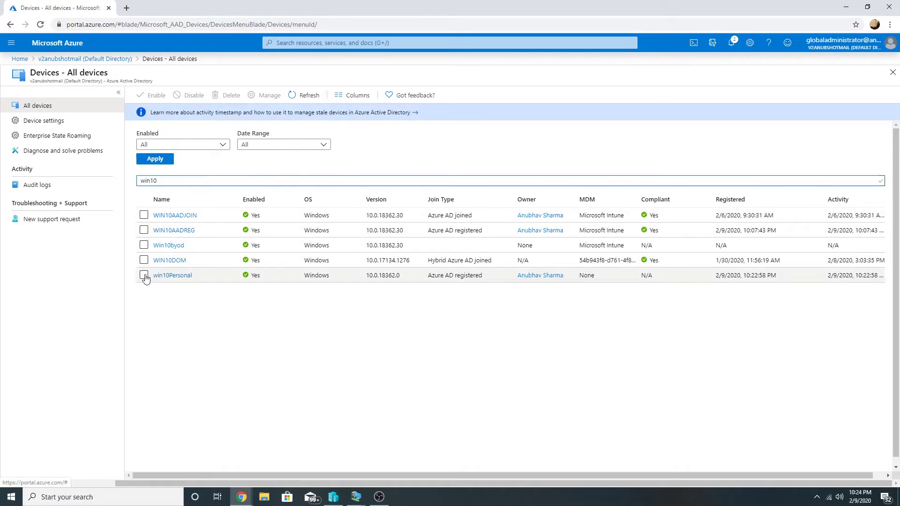
- Delete the win10Personal device and disconnect the work account on the VM
click(144, 275)
click(231, 97)
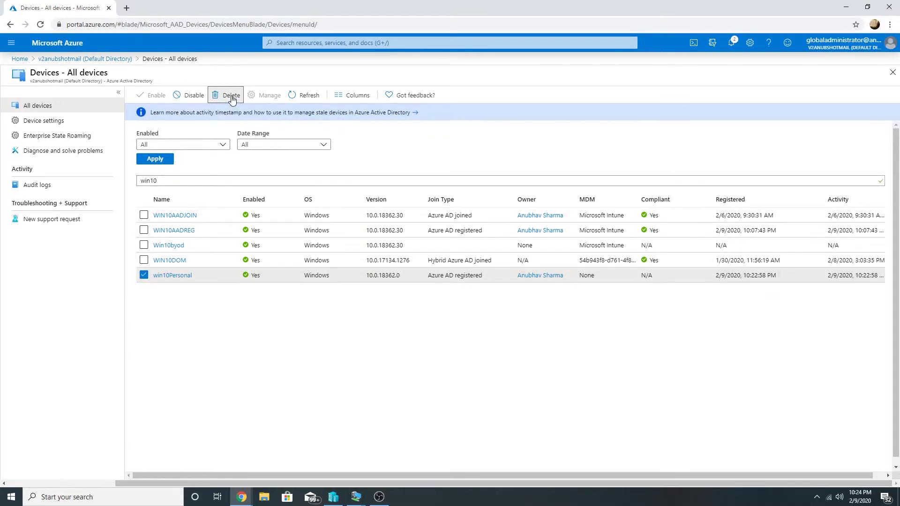
click(160, 169)
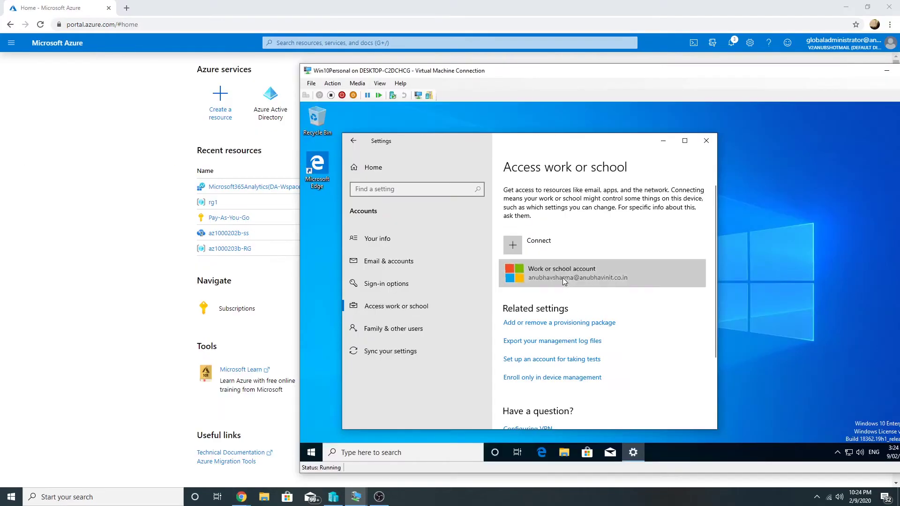
click(562, 277)
click(690, 317)
click(679, 309)
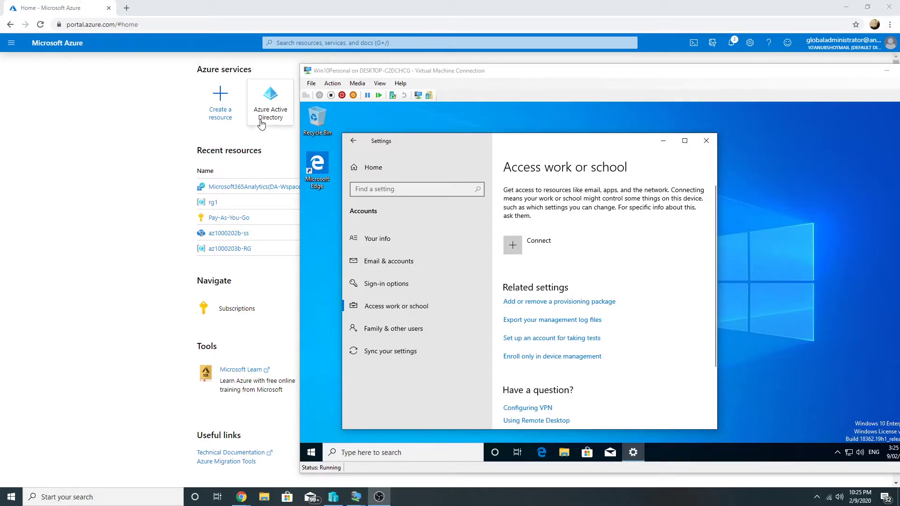
- Reopen the device list and search 'win10' to confirm win10Personal is gone
click(255, 105)
click(53, 254)
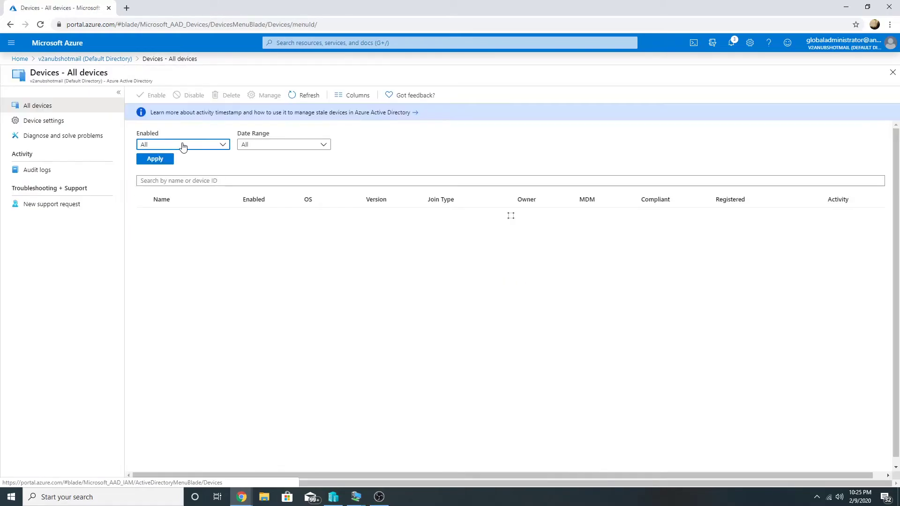
click(195, 180)
text(win10p)
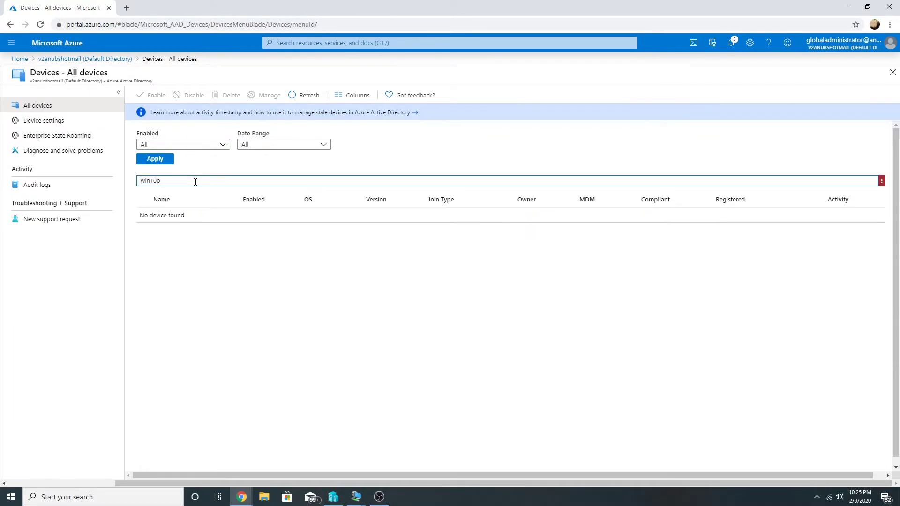
key(BackSpace)
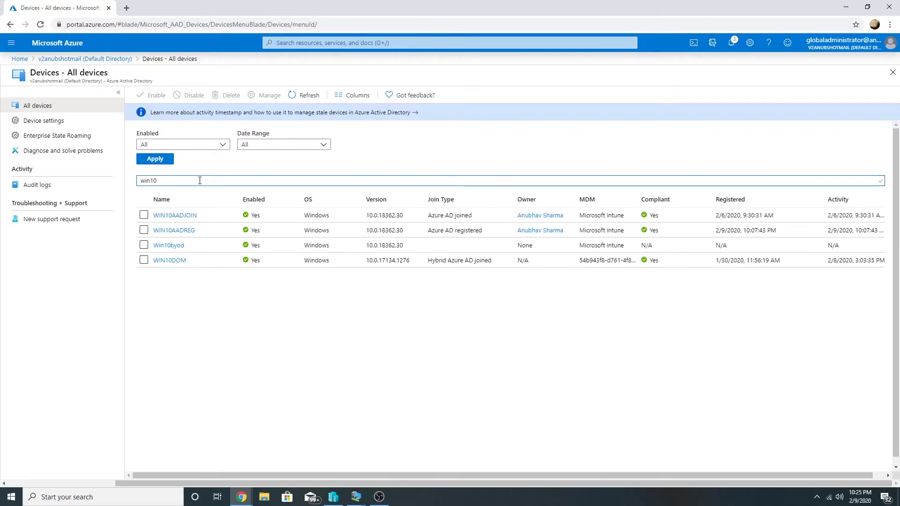
mouse_move(366, 499)
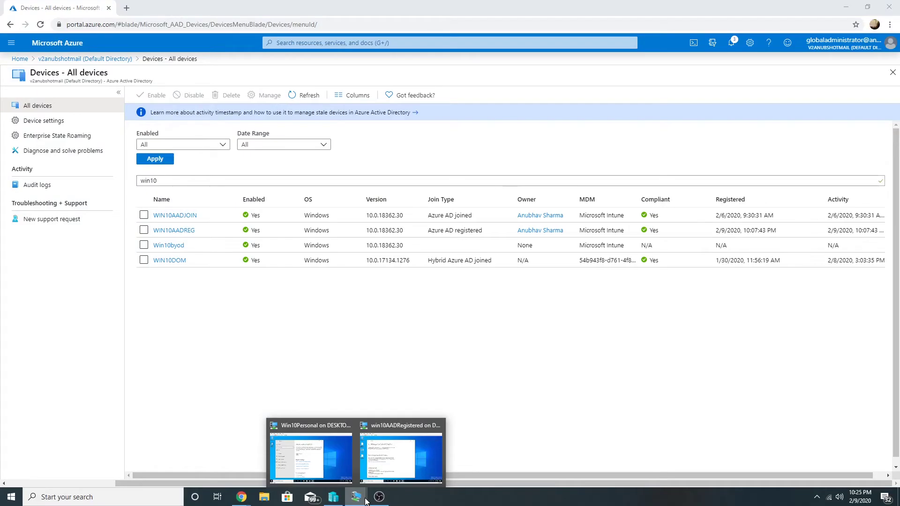
- Reconnect the work account on Win10Personal with its e-mail and password, then return to the portal
click(311, 457)
click(520, 251)
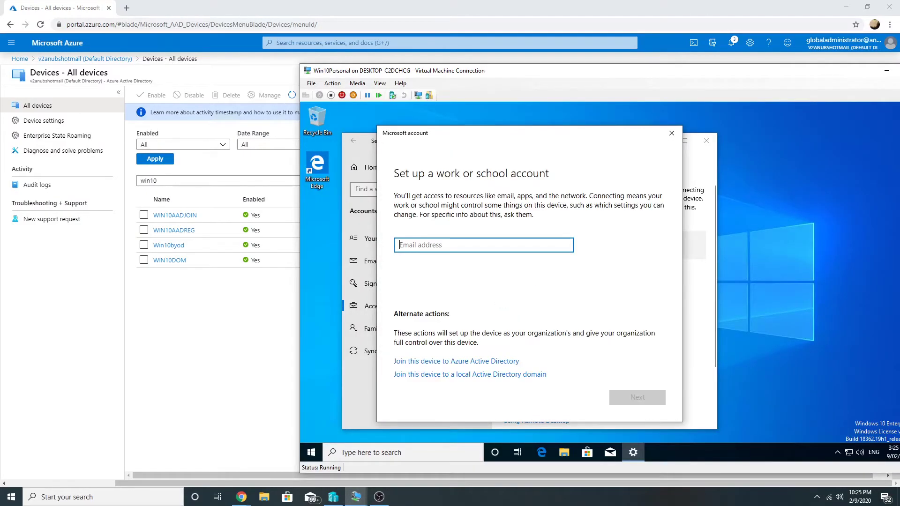
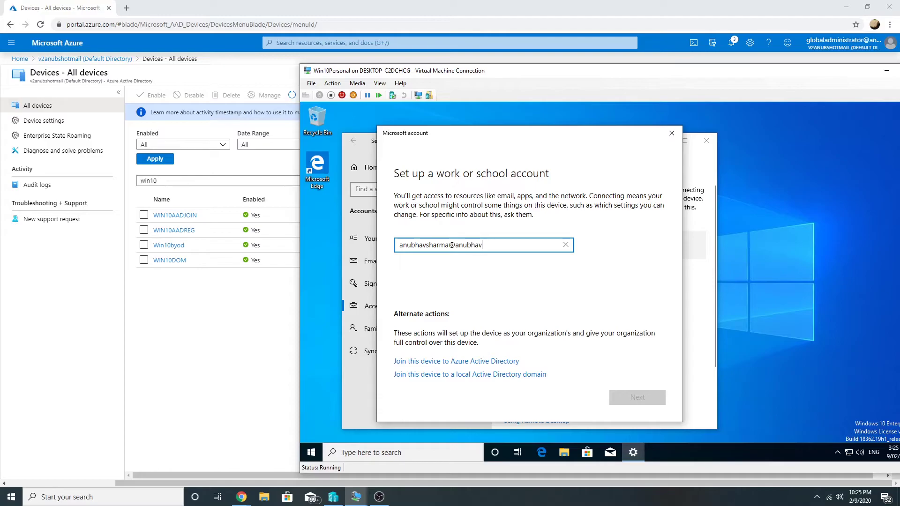
key(Return)
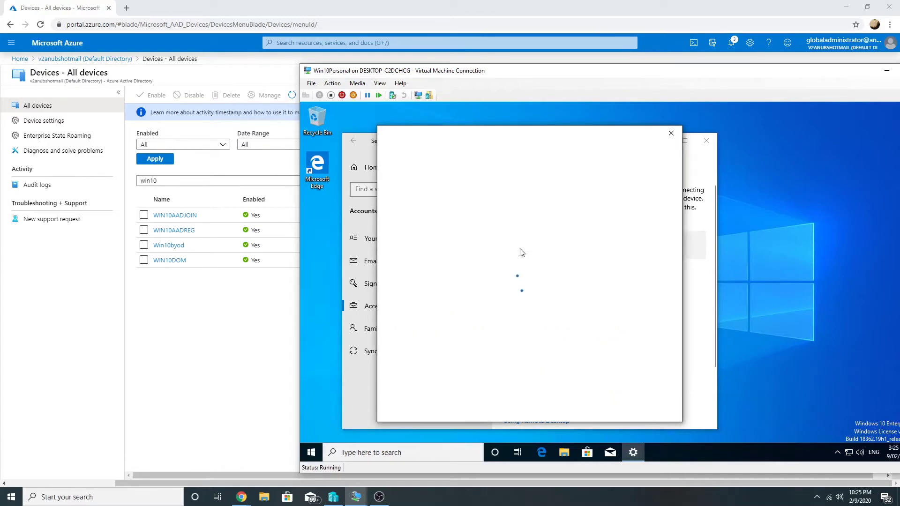
text(•)
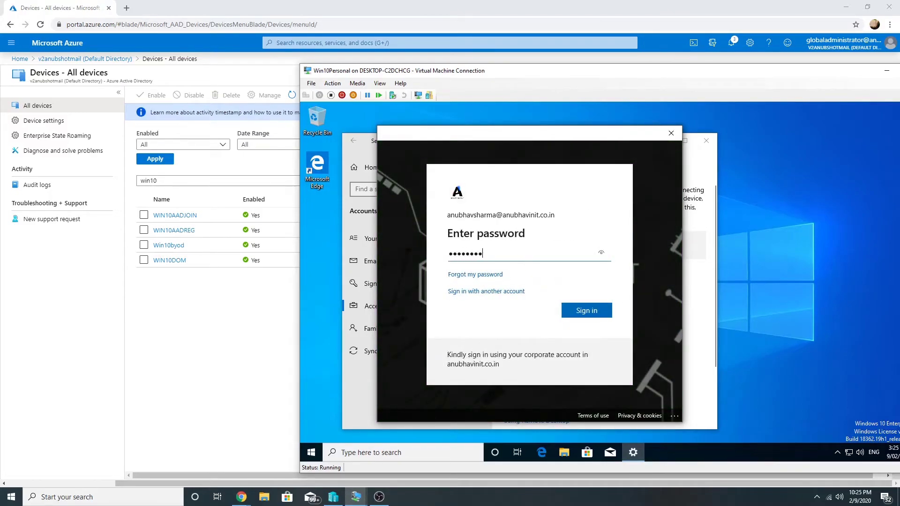
key(Return)
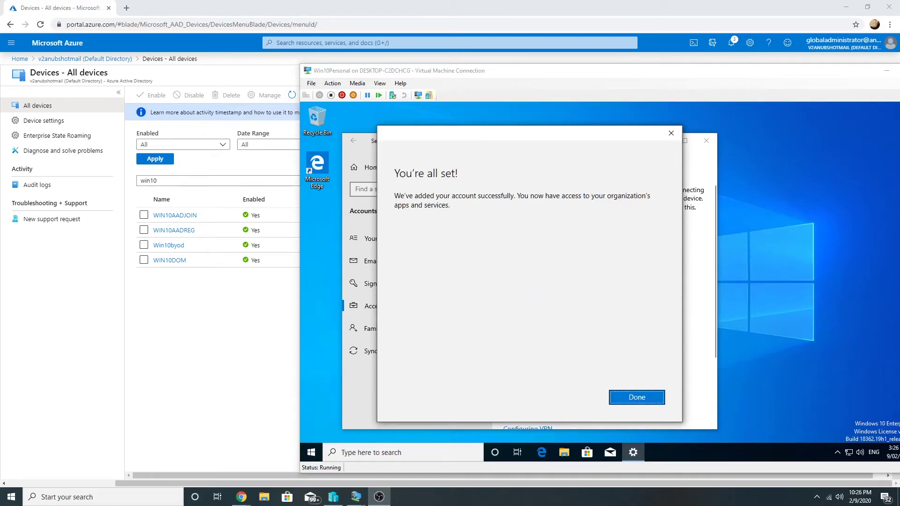
click(637, 397)
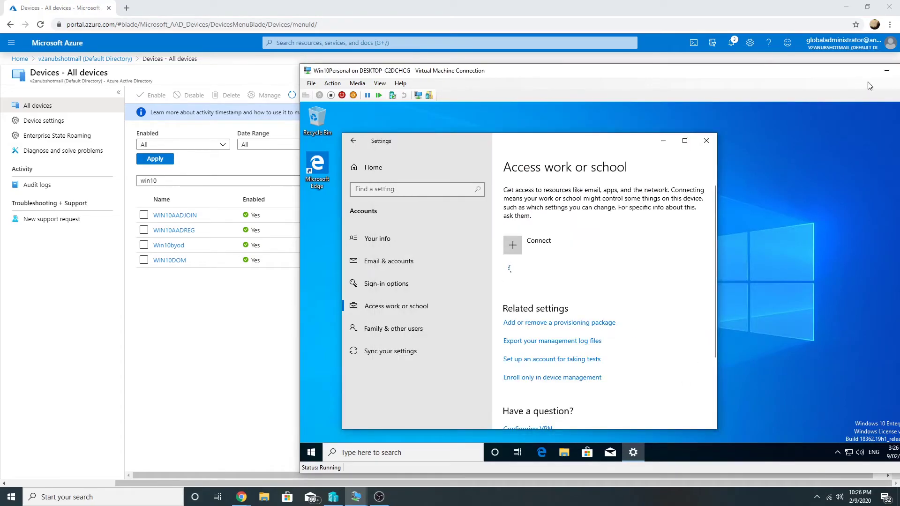
click(156, 183)
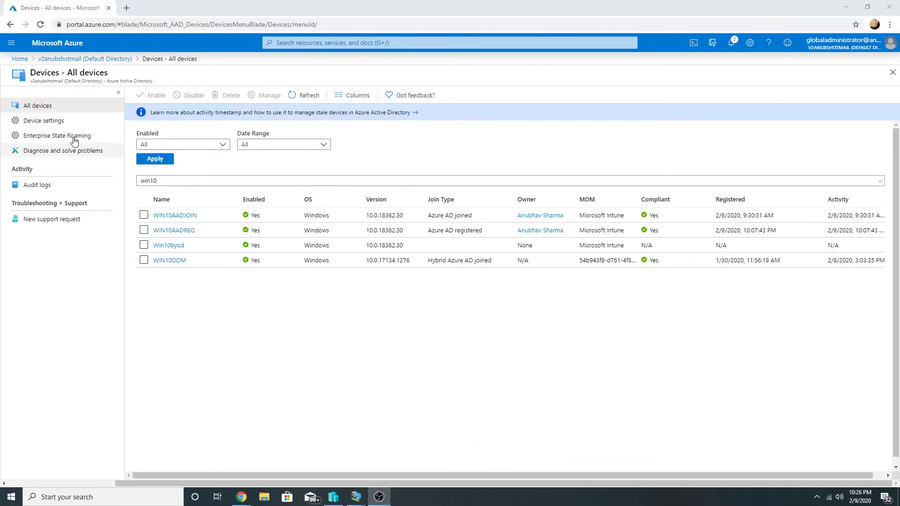
- Refresh the devices list to look for win10Personal, then view the Intune service overview
click(294, 95)
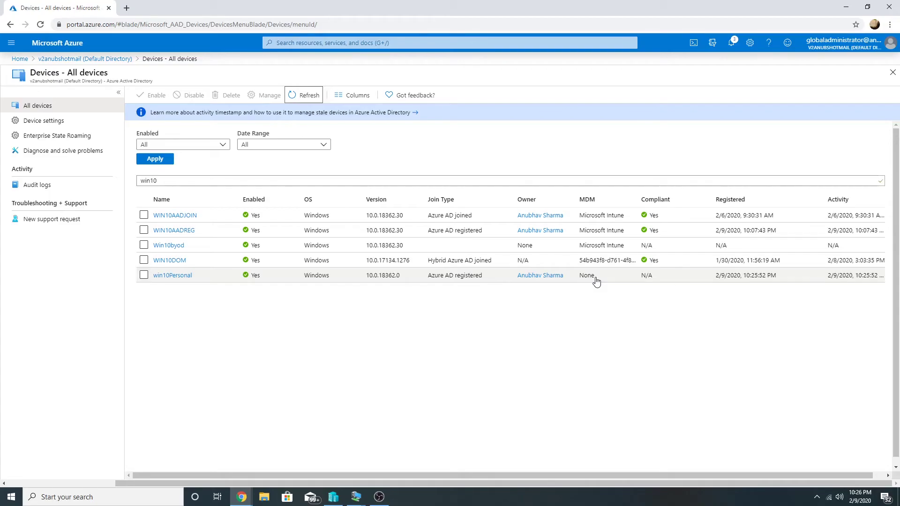
click(20, 58)
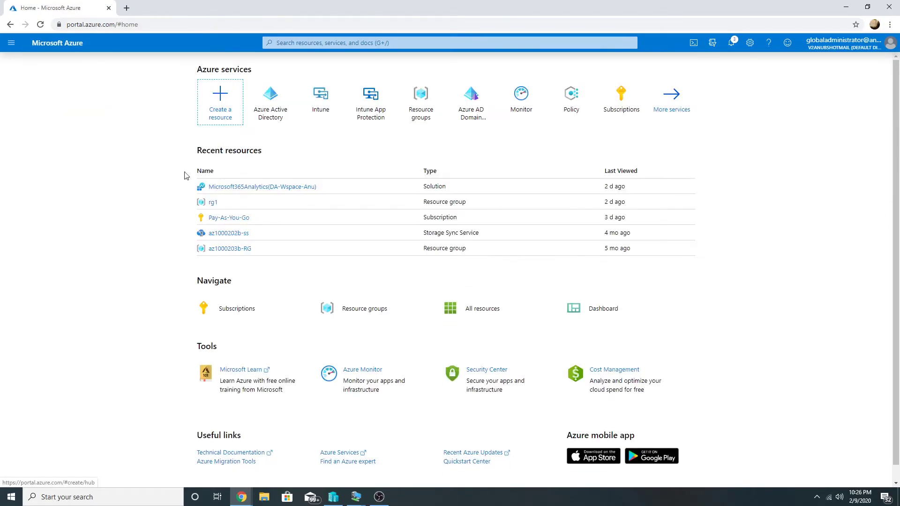
click(321, 96)
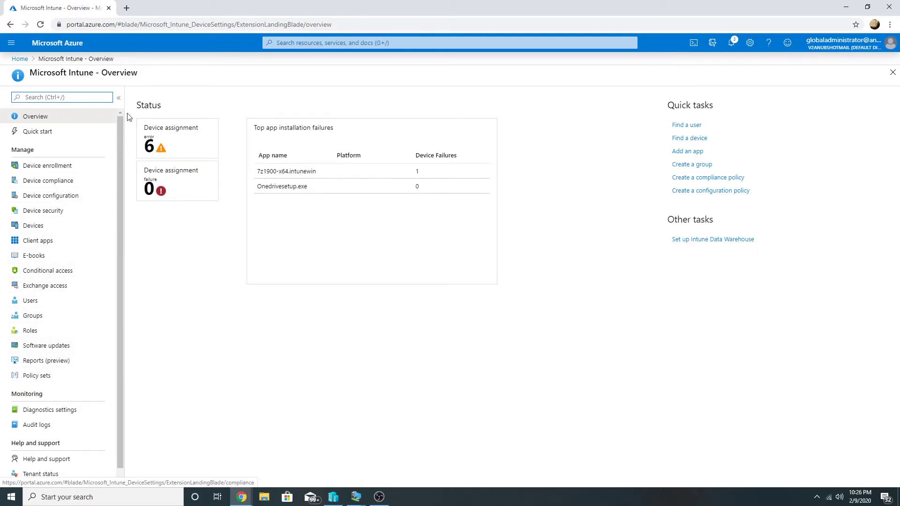
- Open the Microsoft Intune configuration under Azure Active Directory's Mobility (MDM and MAM) settings
click(20, 59)
click(320, 100)
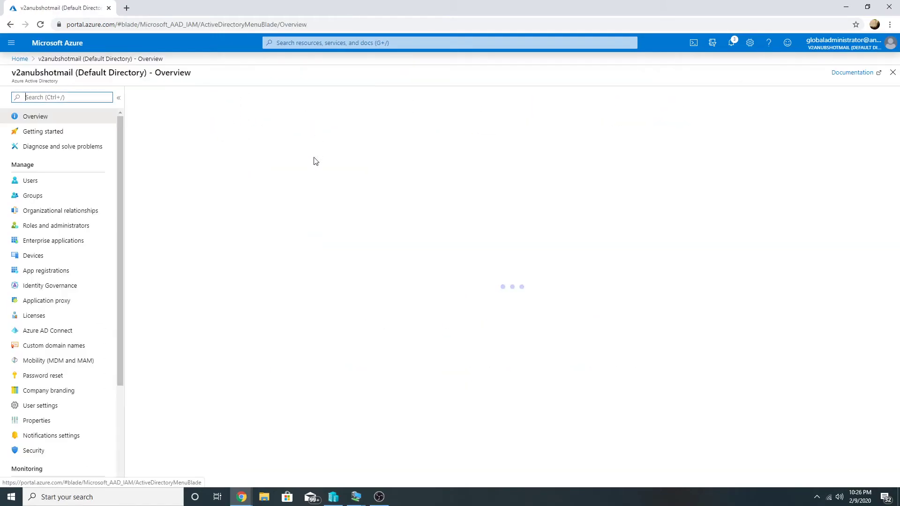
click(93, 360)
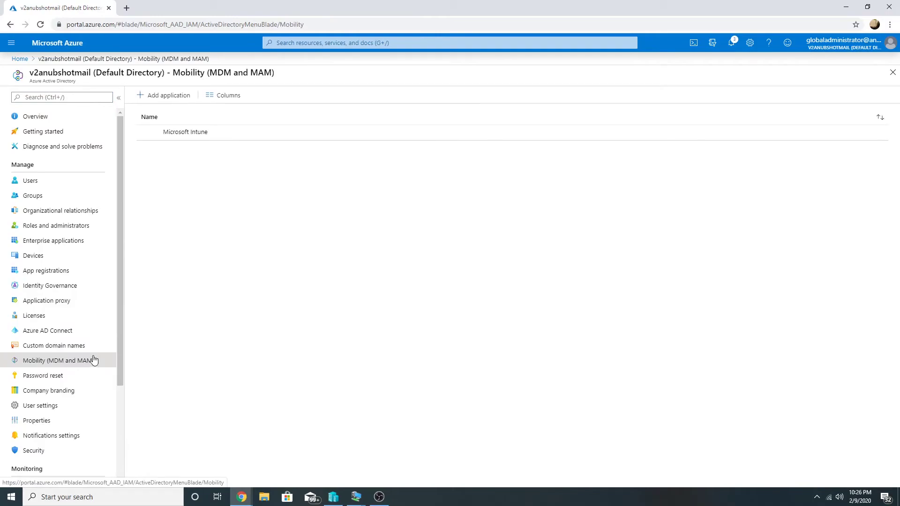
click(210, 136)
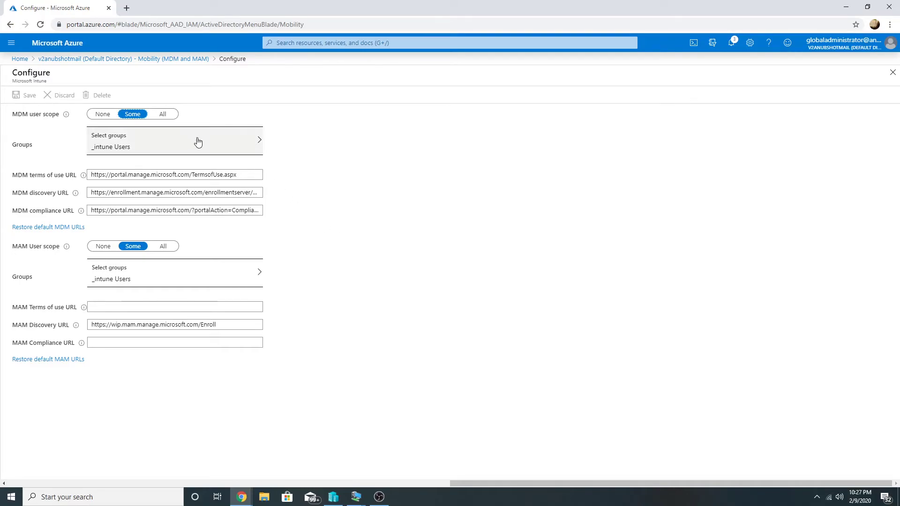
- Change the MDM and MAM user scopes from Some to All and open the Windows enrollment docs
click(162, 114)
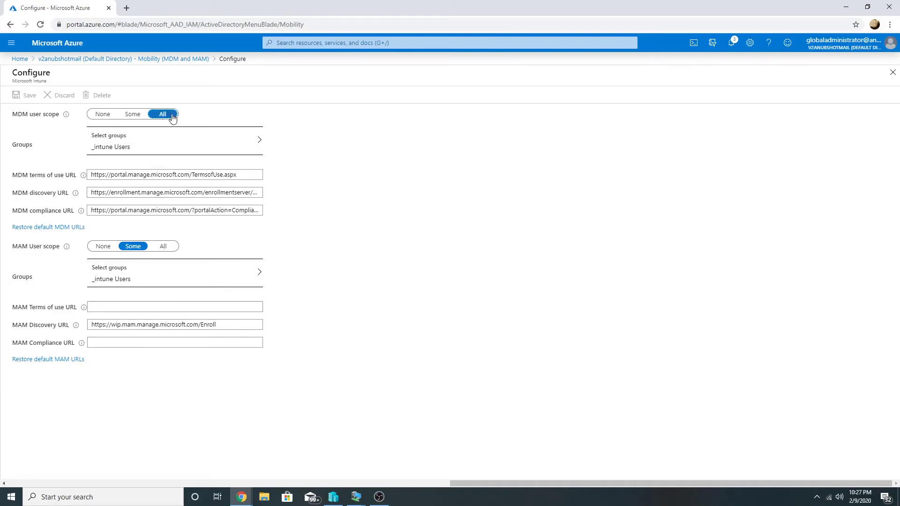
click(168, 204)
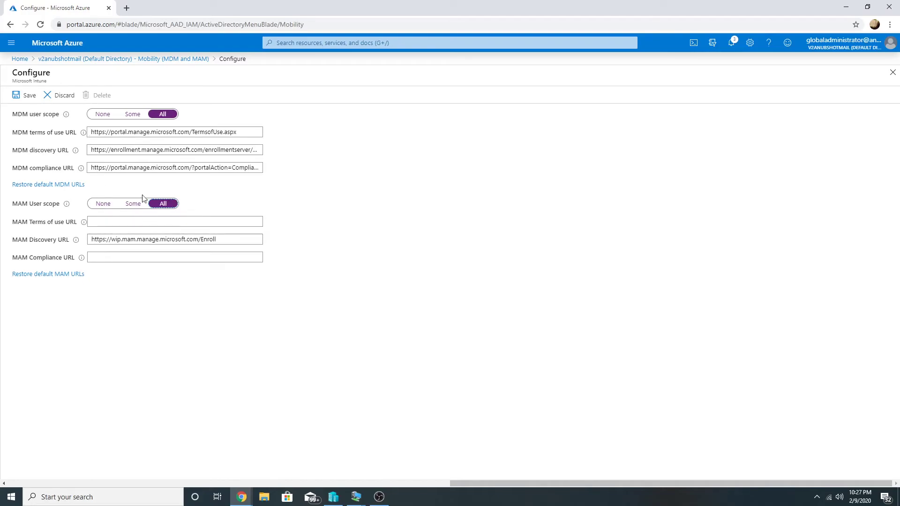
click(163, 204)
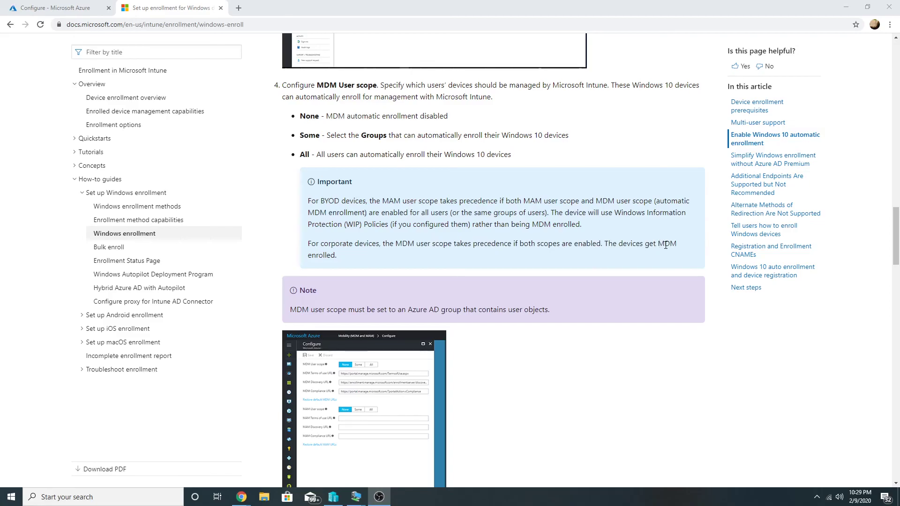
click(39, 10)
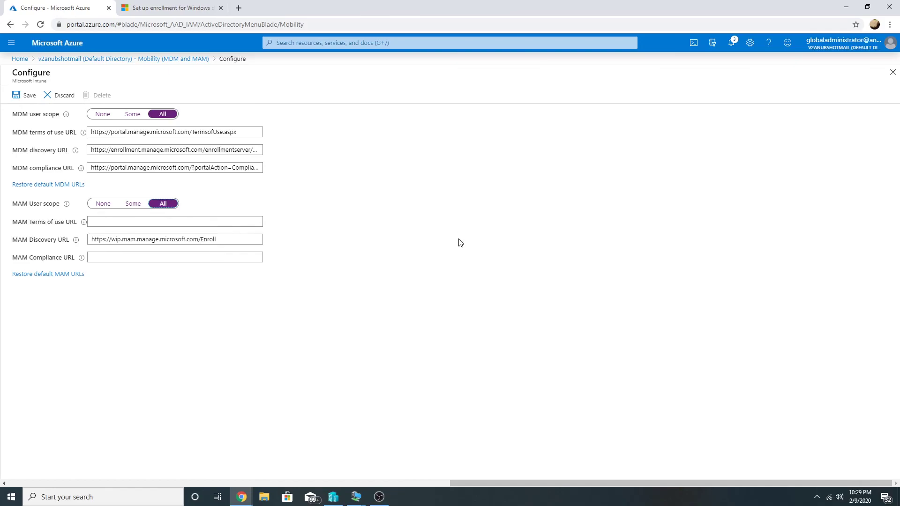
key(ctrl+Tab)
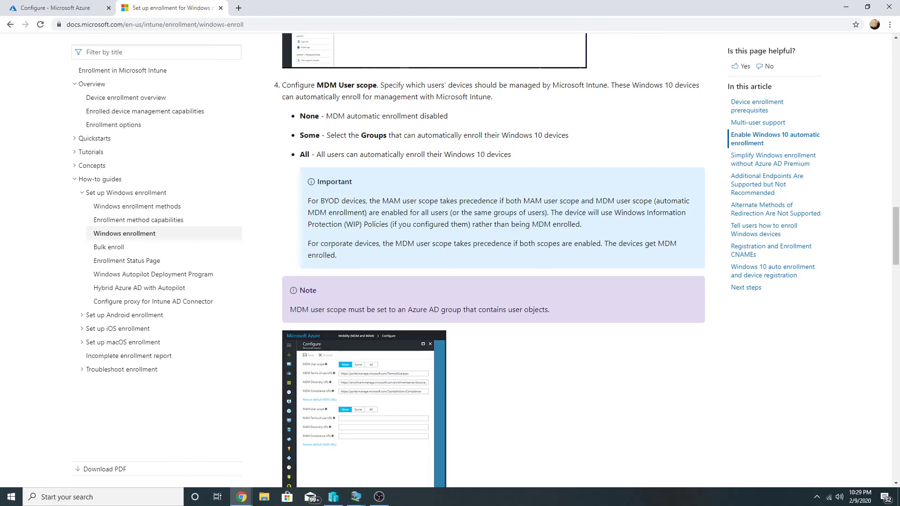
key(alt+Tab)
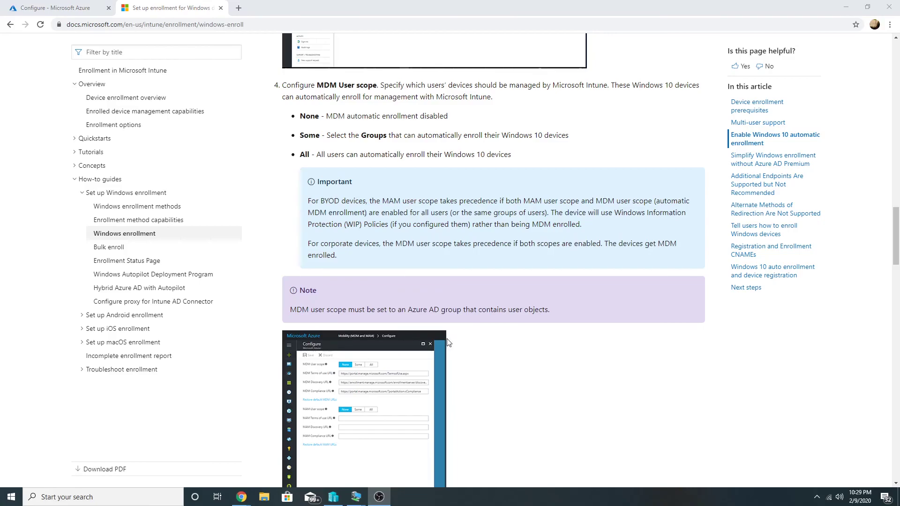